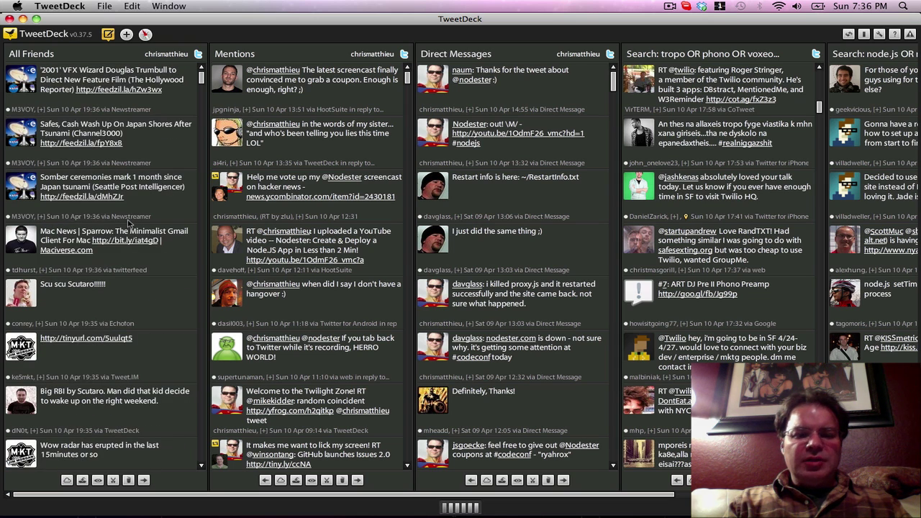
Switch to Safari and open the chatroom chats.io/mycatprincess in a new tab
key(super+Tab)
key(super+Tab)
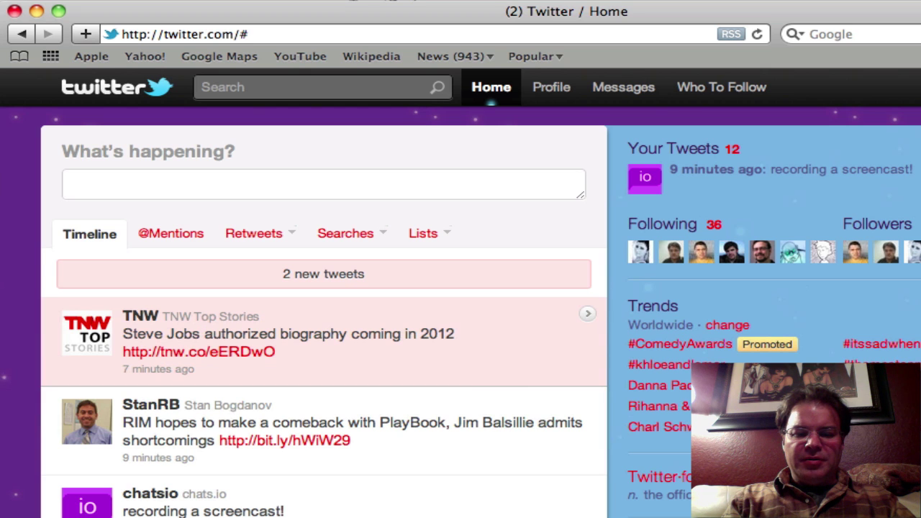
key(super+t)
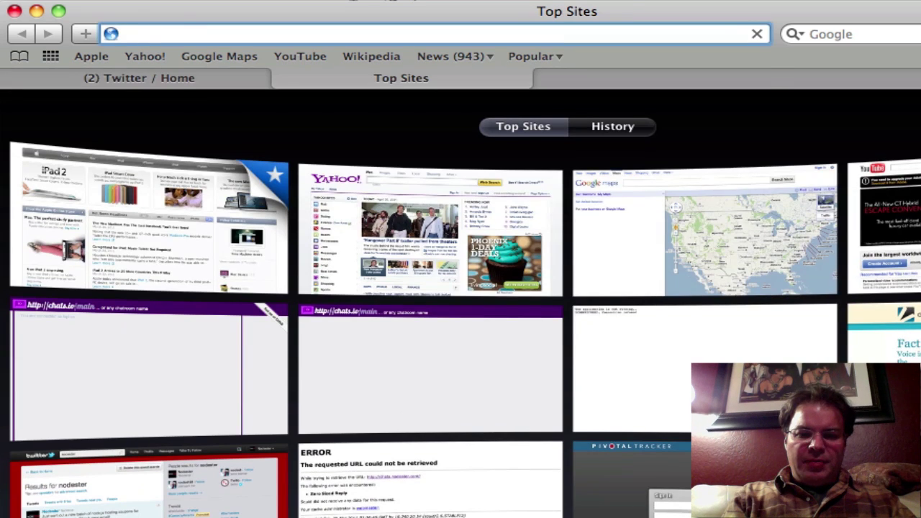
text(chats)
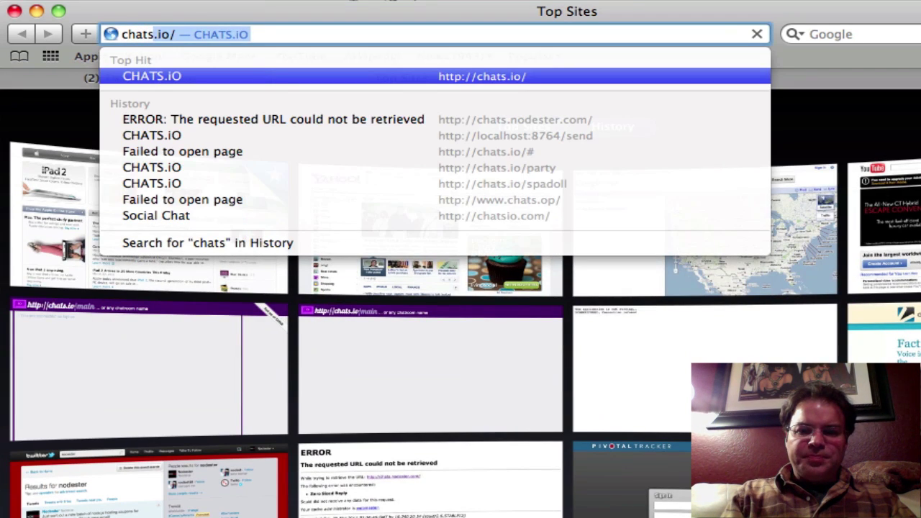
text(.io)
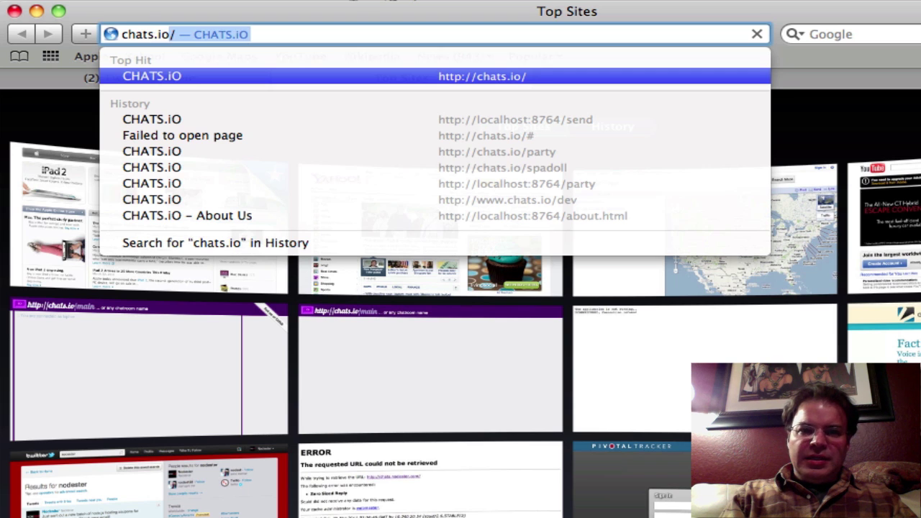
text(/)
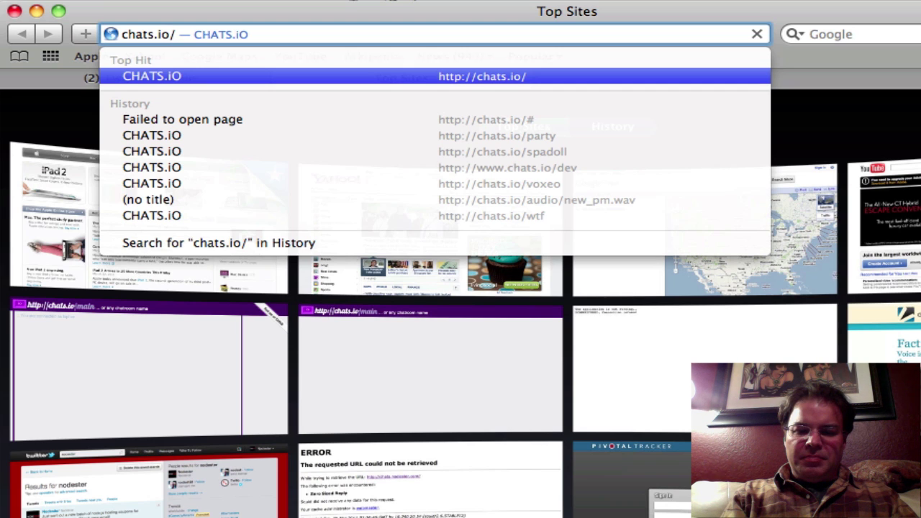
text(my)
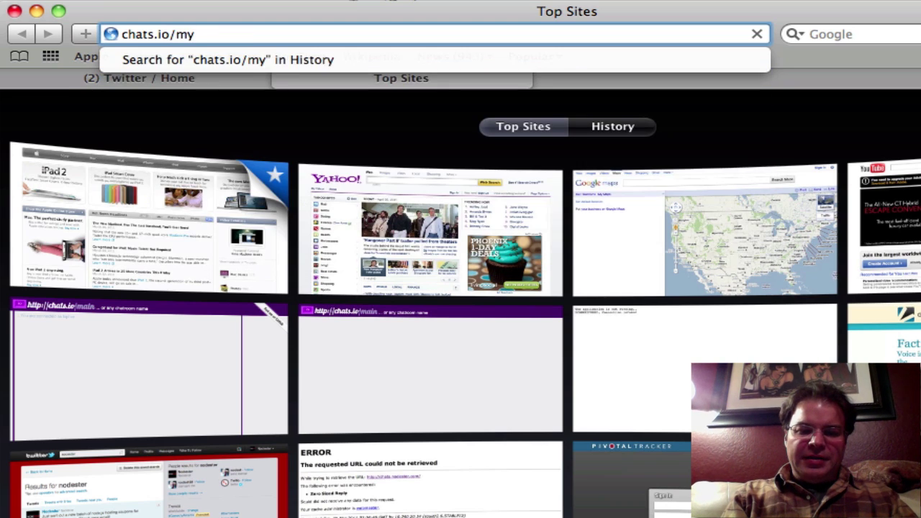
text(cat)
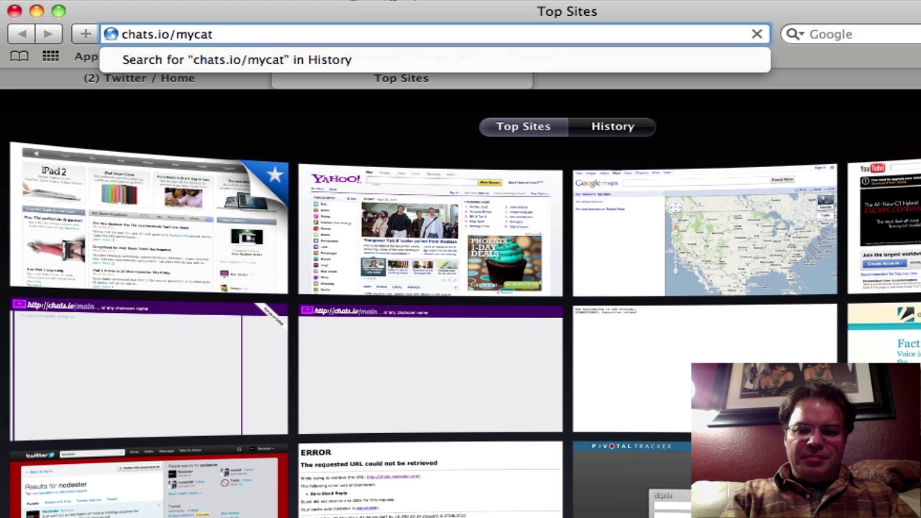
text(princess)
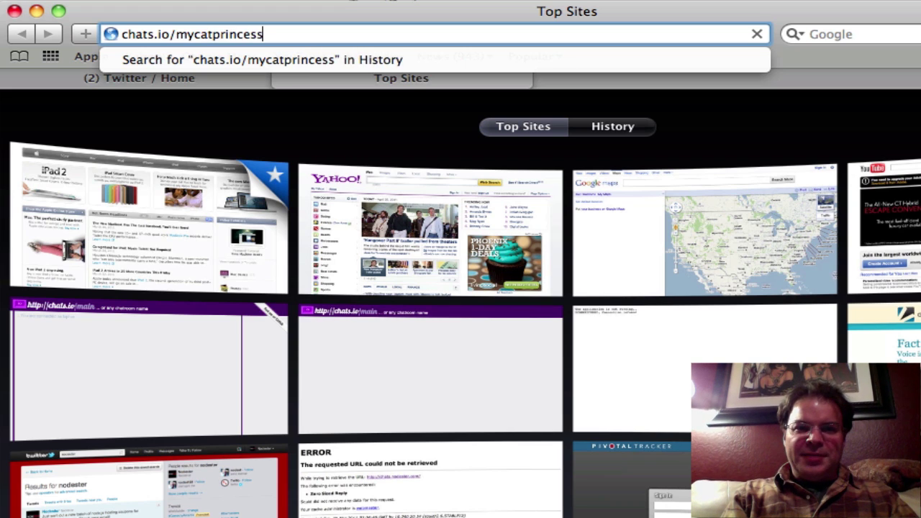
key(Return)
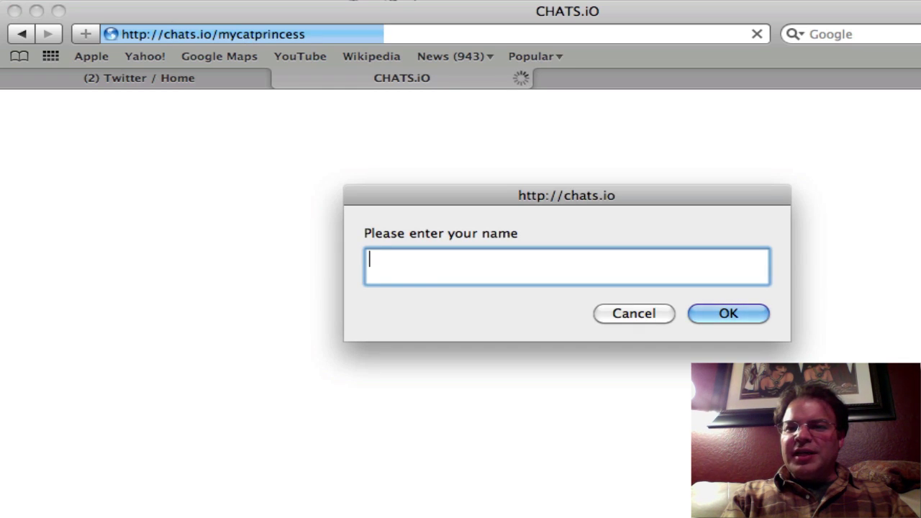
Enter the participant's first name to join the chatroom, and select the room's full web address
text(chris)
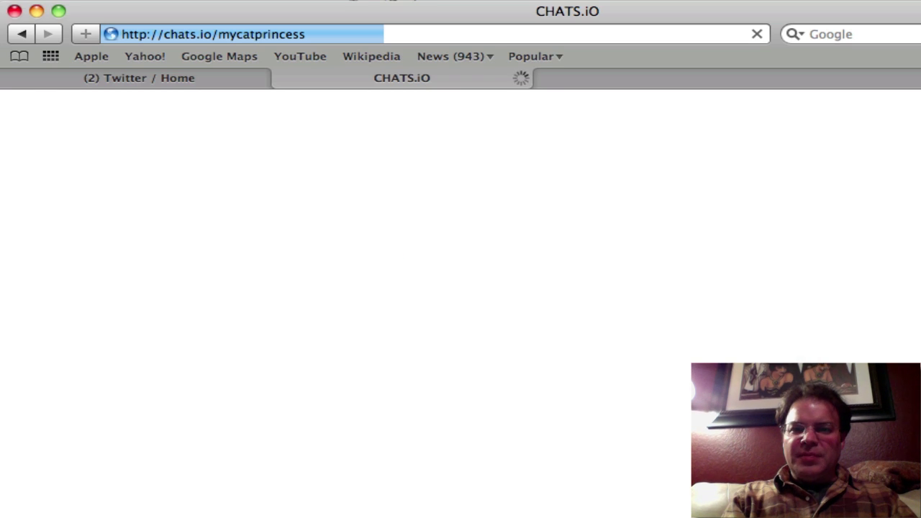
key(Return)
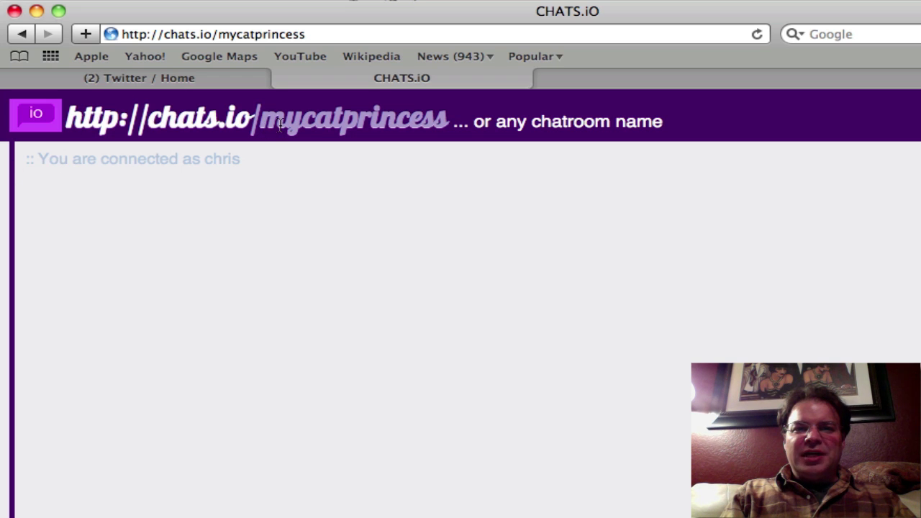
double_click(254, 34)
triple_click(254, 34)
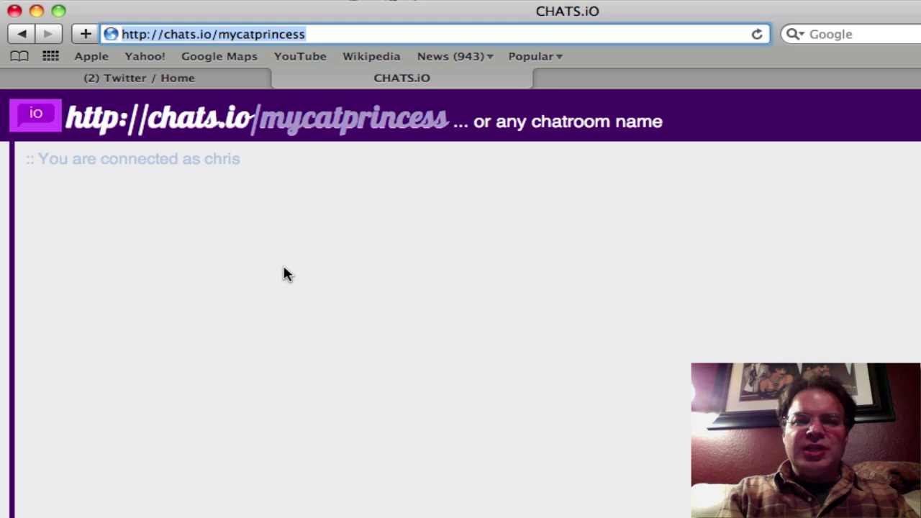
Switch to Chrome and open chats.io/mycatprincess in a new window to join the same chatroom
key(super+Tab)
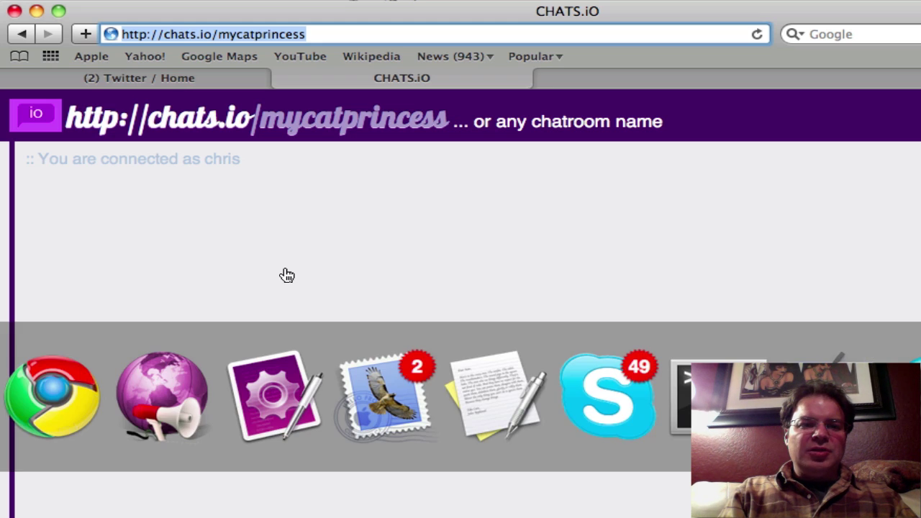
key(super+Tab)
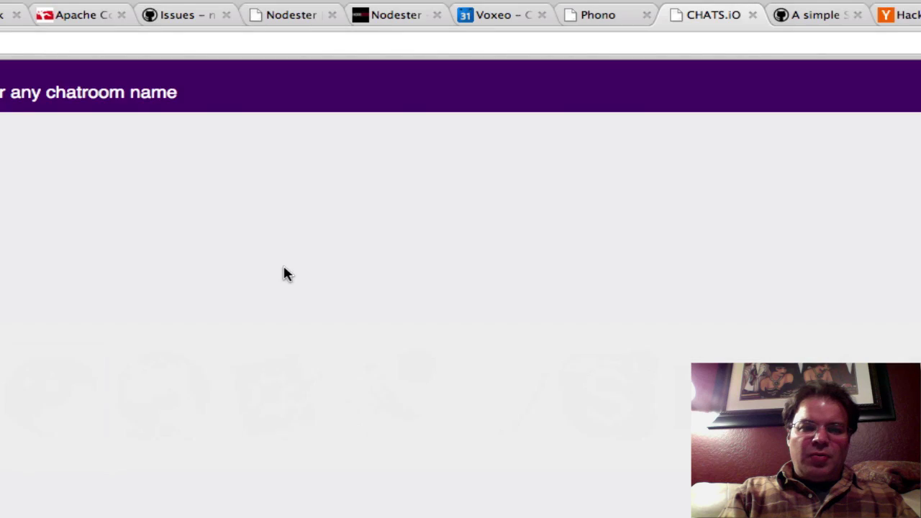
key(super+n)
text(chats)
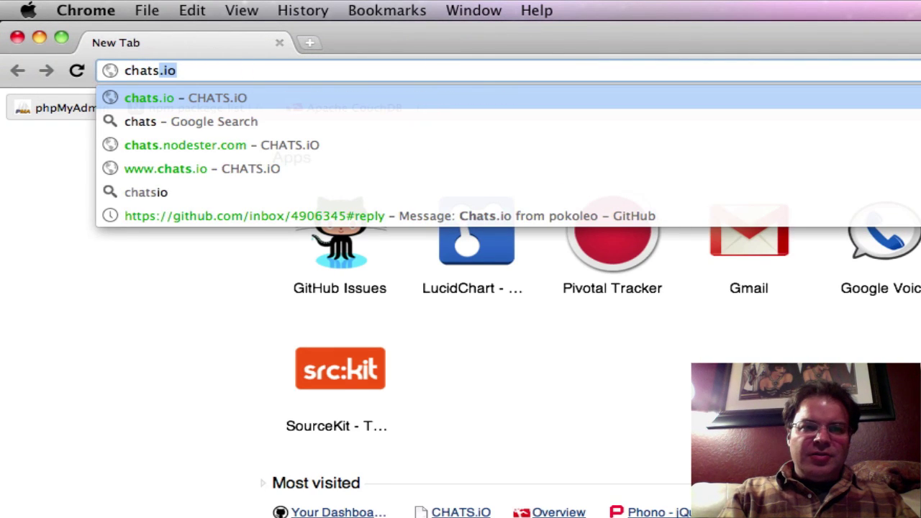
key(BackSpace)
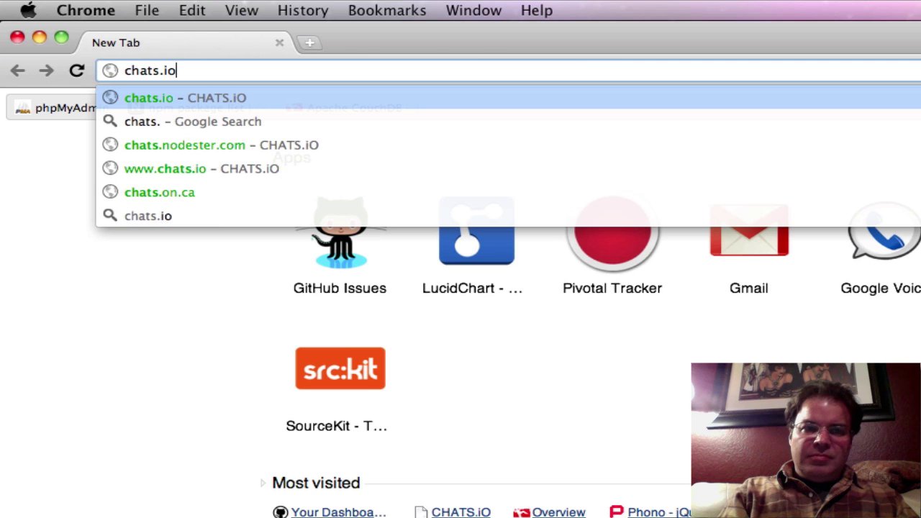
text(/ma)
key(BackSpace)
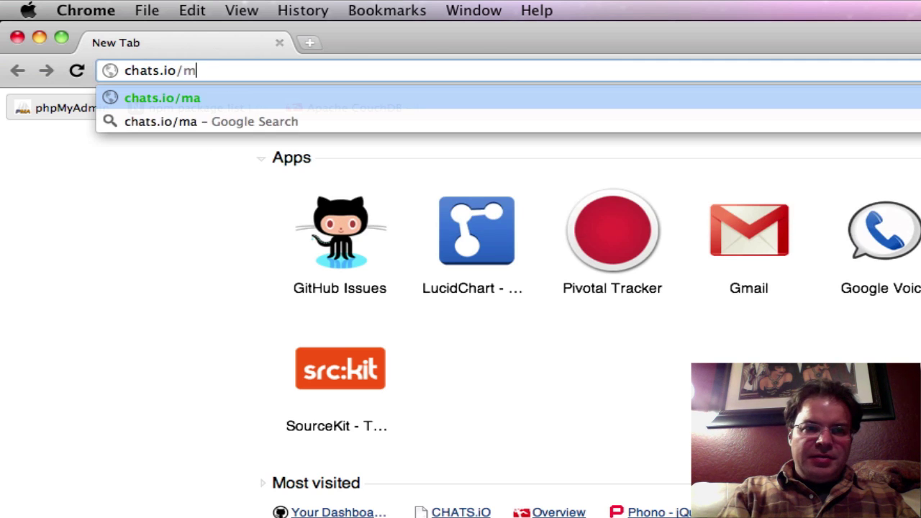
text(ycatpri)
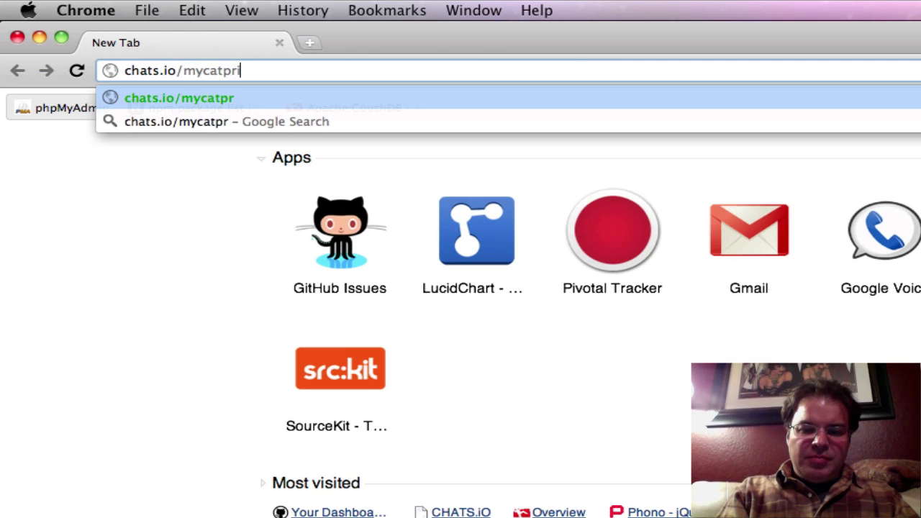
text(ncess)
click(653, 300)
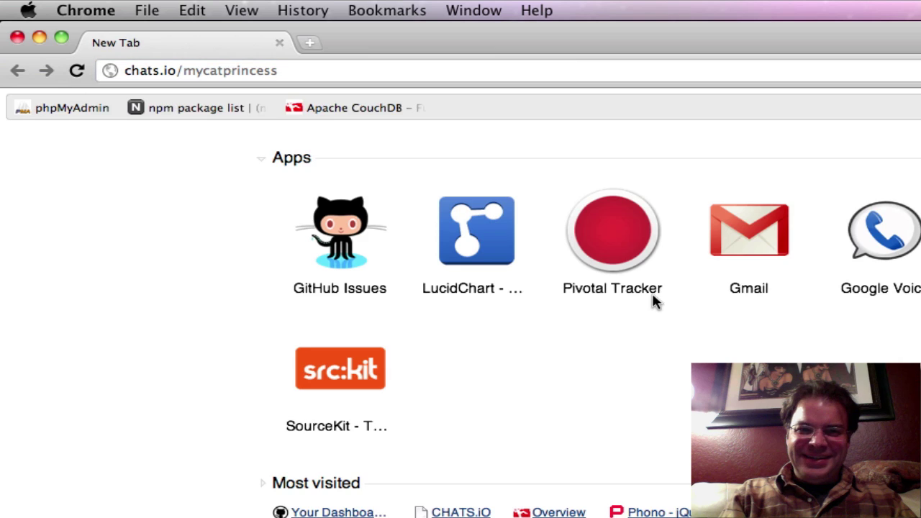
key(Return)
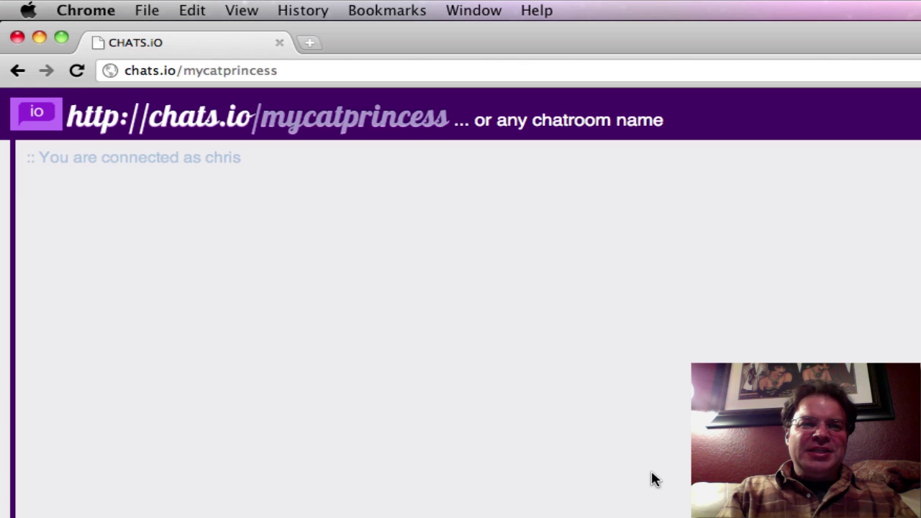
Switch back to Safari and send the message "hello" in the mycatprincess chatroom
key(super+Tab)
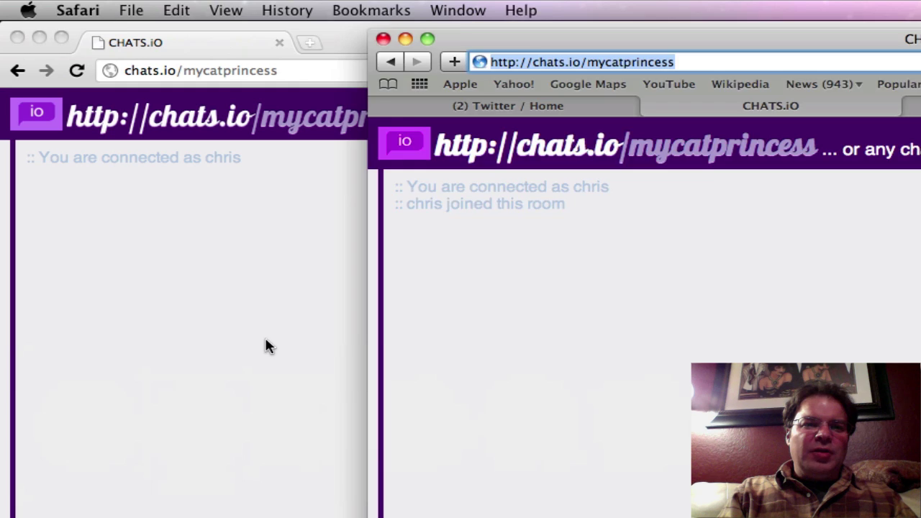
click(265, 340)
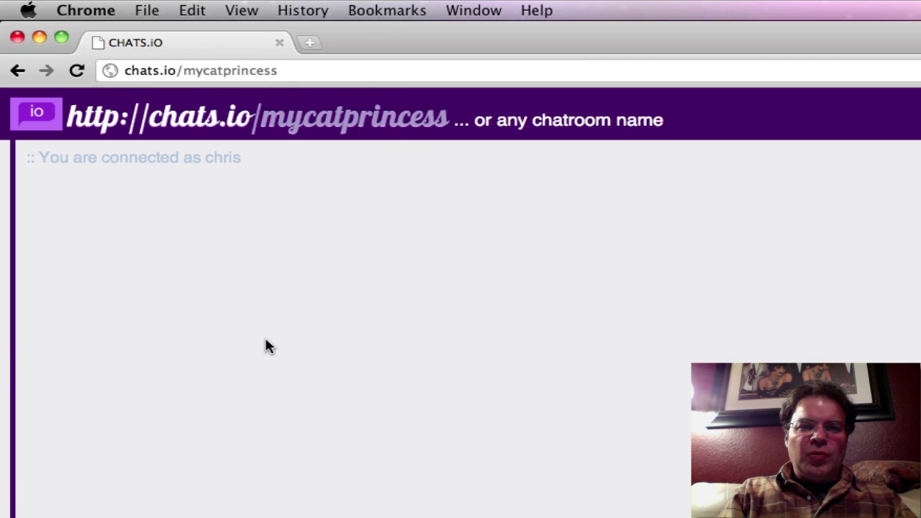
key(super+Tab)
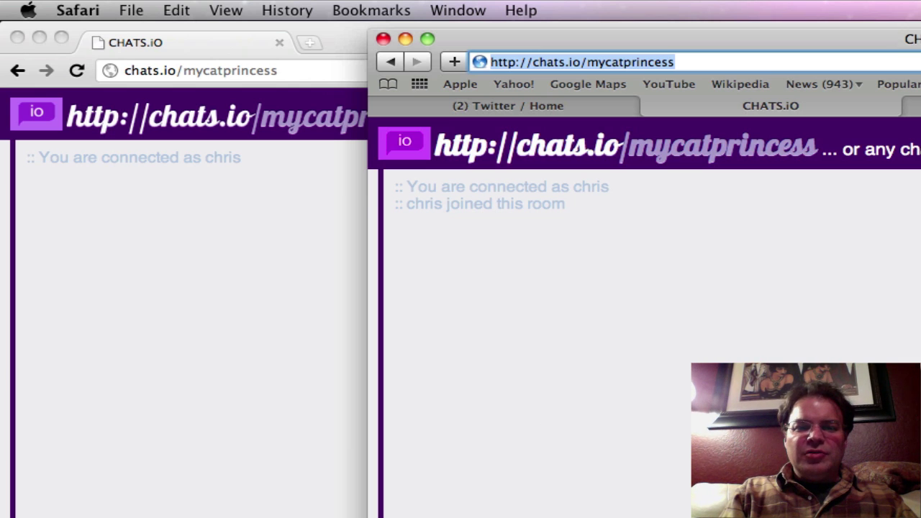
key(Tab)
text(h)
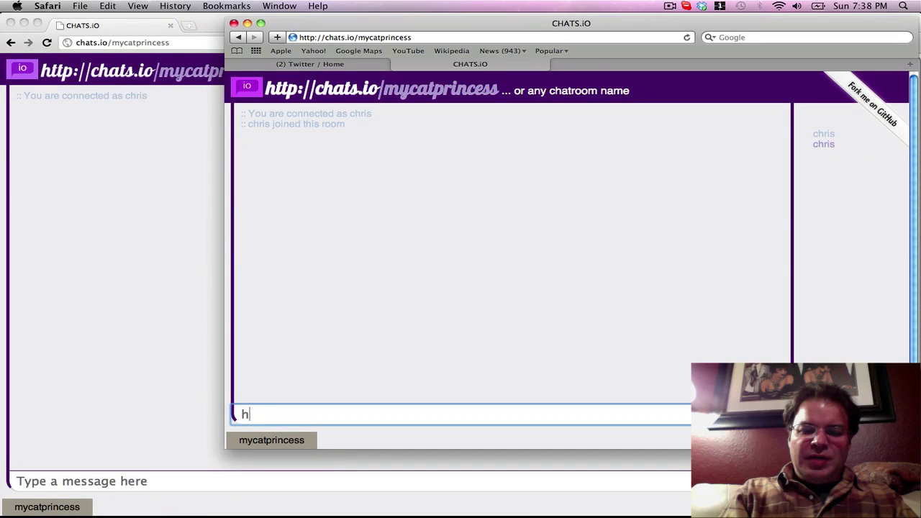
text(ello)
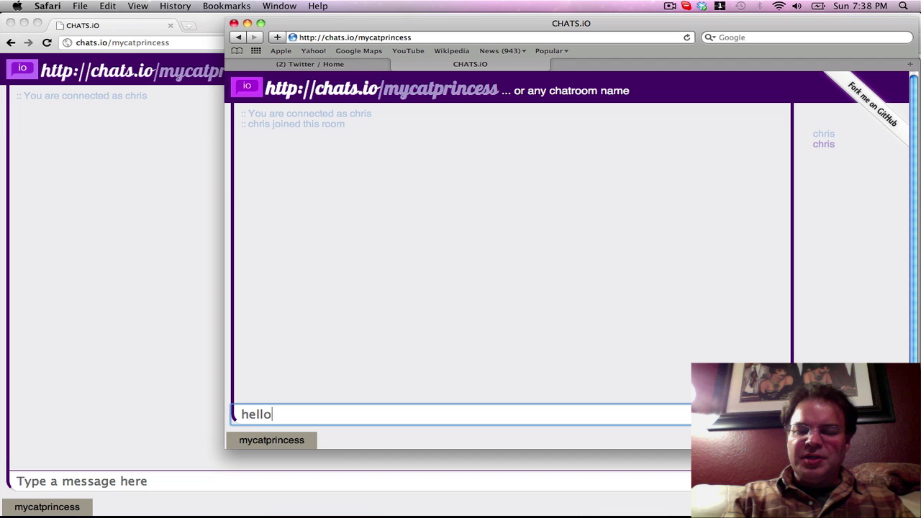
key(Return)
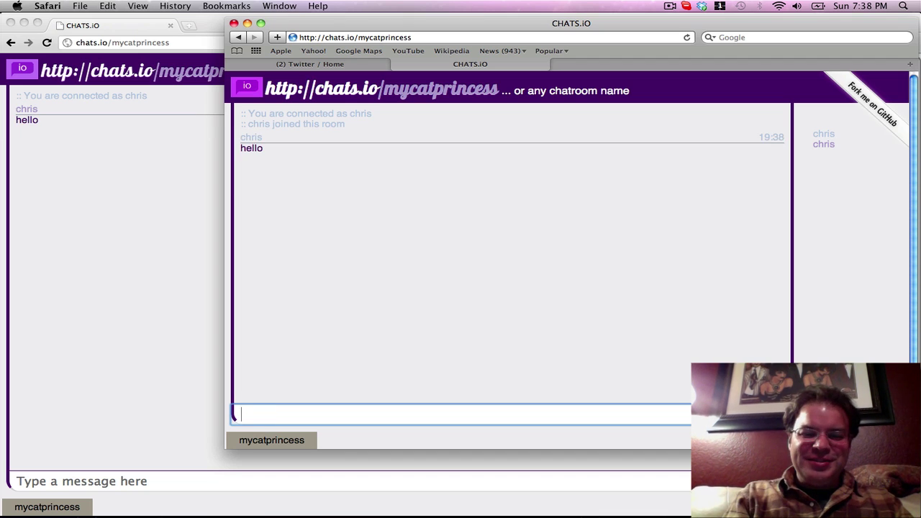
Send two more chat messages from the same browser: "what's up?" and "cool"
text(what)
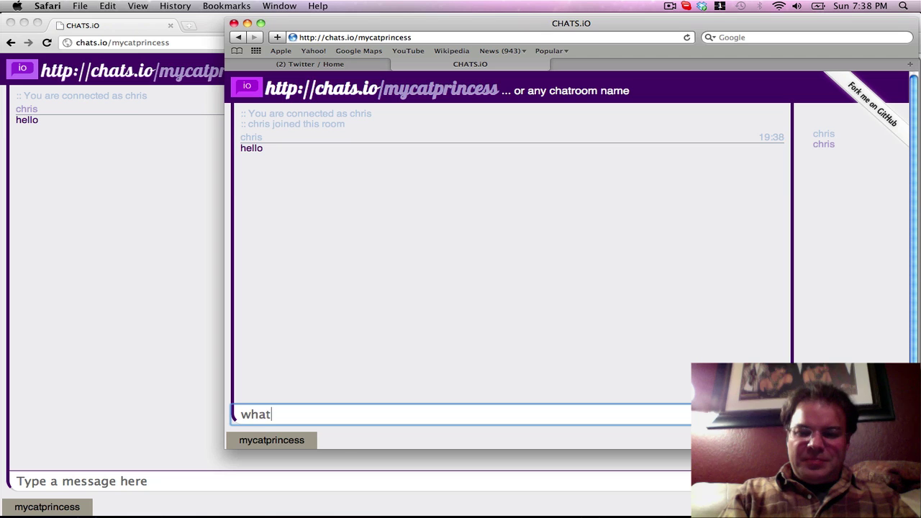
text('s up)
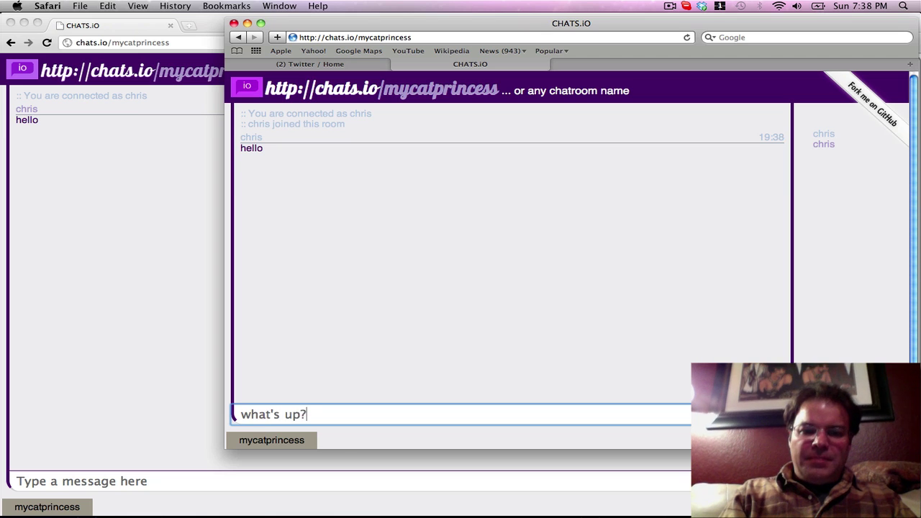
text(?)
key(Return)
text(c)
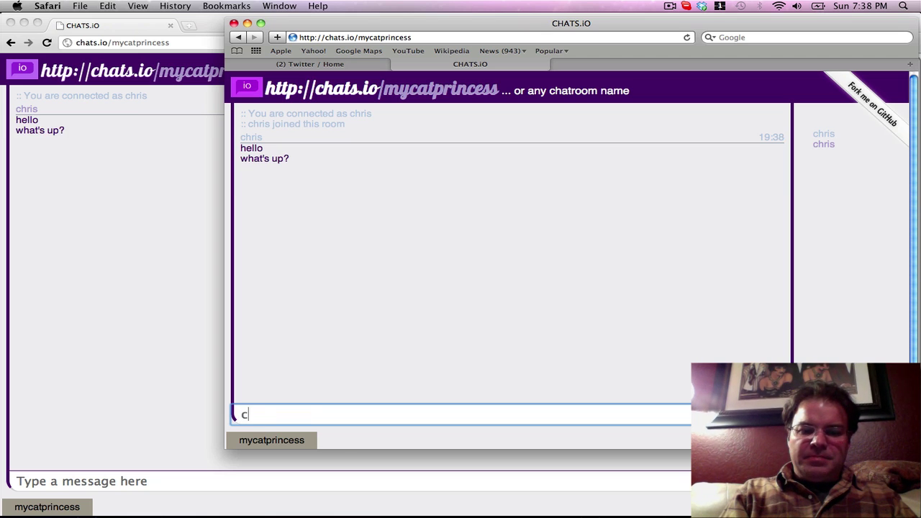
text(ool)
key(Return)
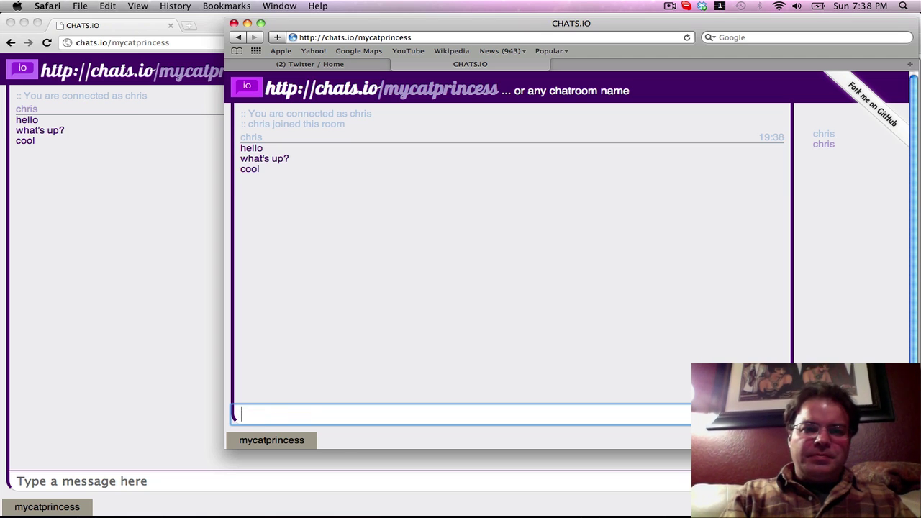
Send the message "i love chats.io" from the Chrome chatroom window and return to Safari
click(63, 356)
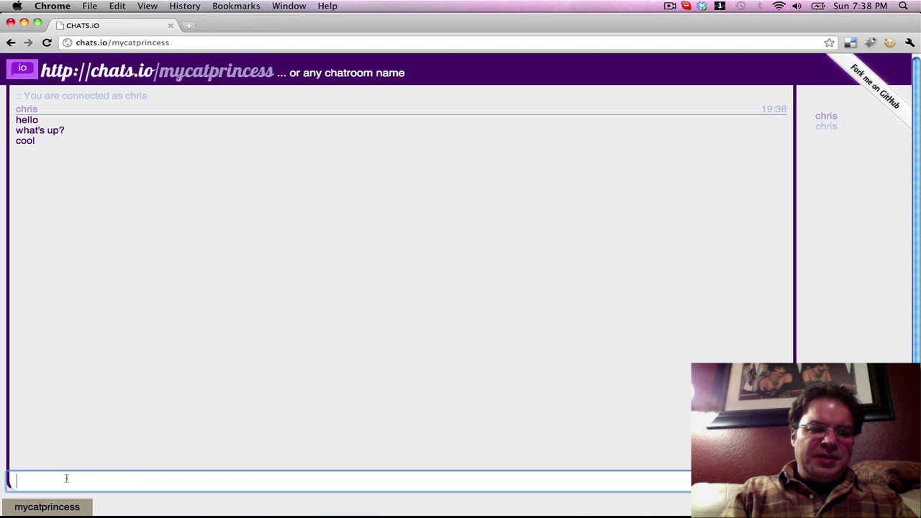
text(i lo)
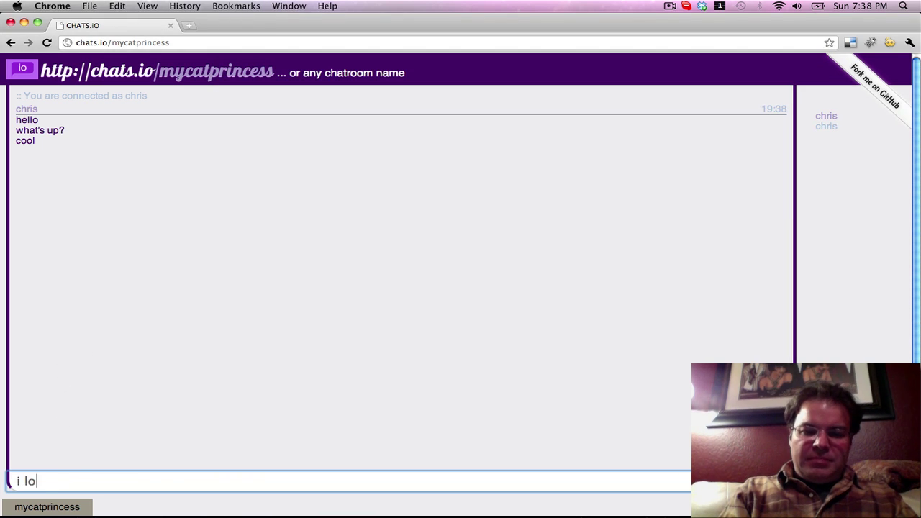
text(ve chat)
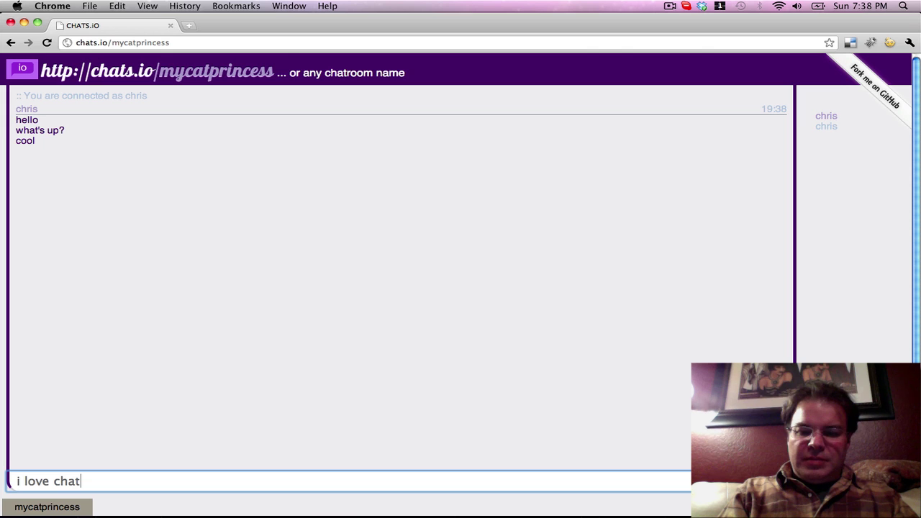
text(s.io)
key(Return)
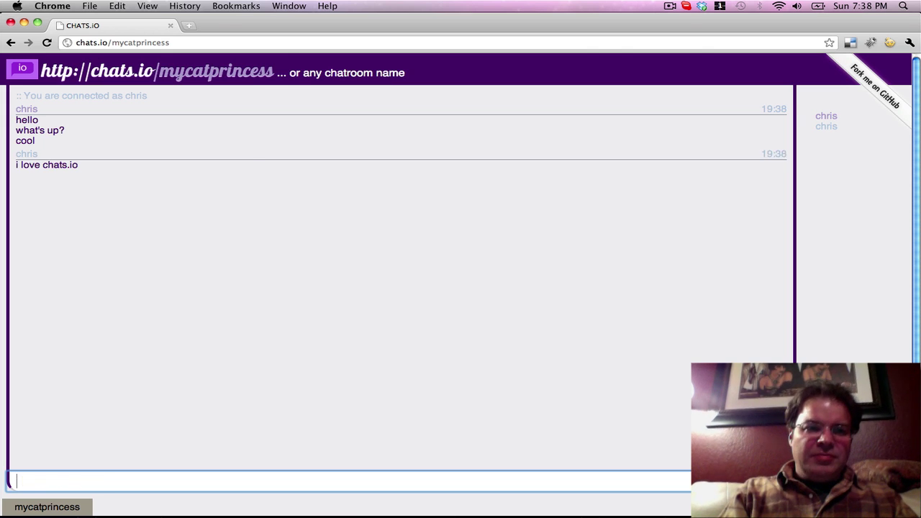
key(super+Tab)
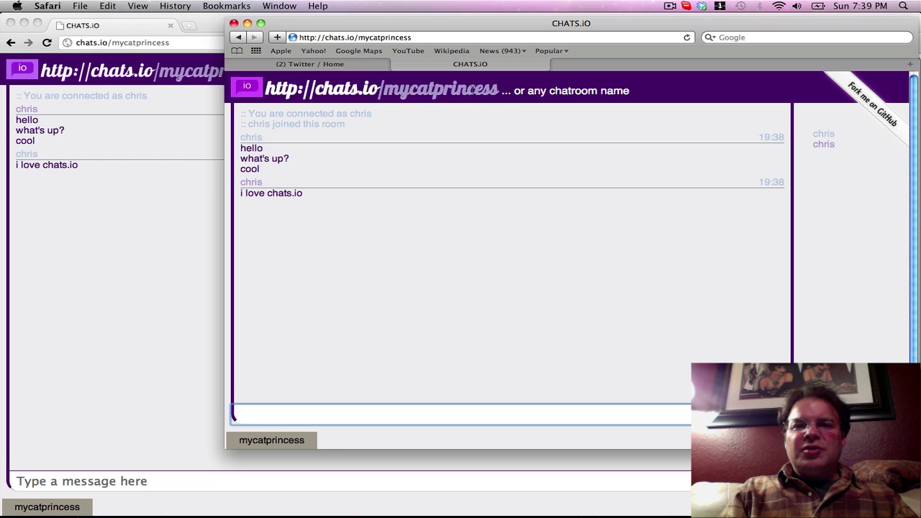
drag(498, 88, 267, 88)
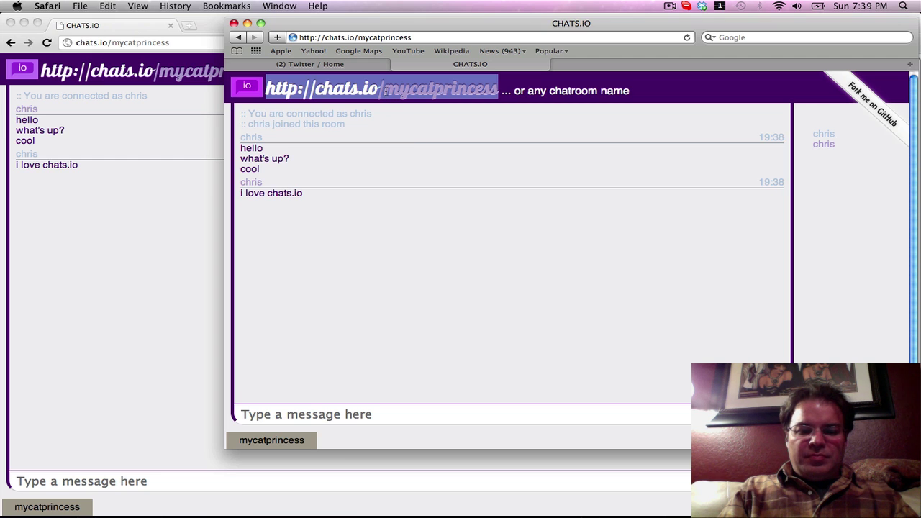
key(super+c)
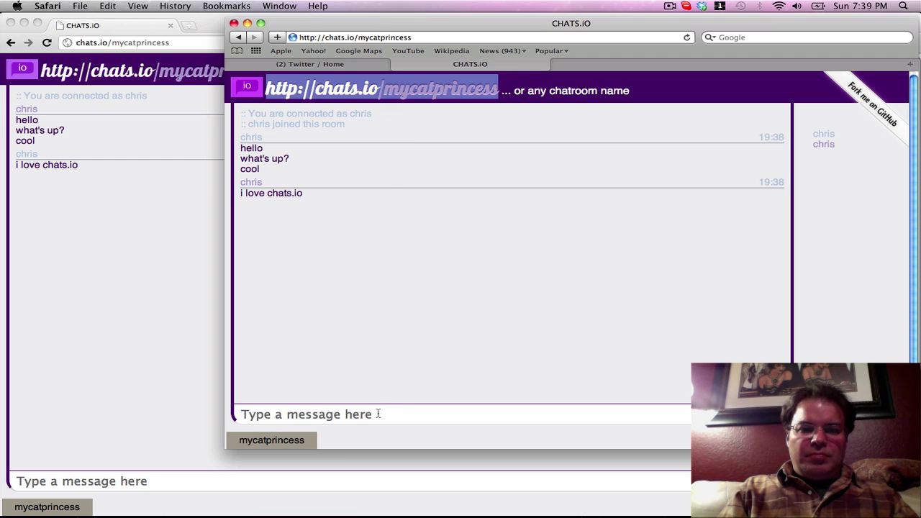
click(378, 413)
key(super+v)
key(Return)
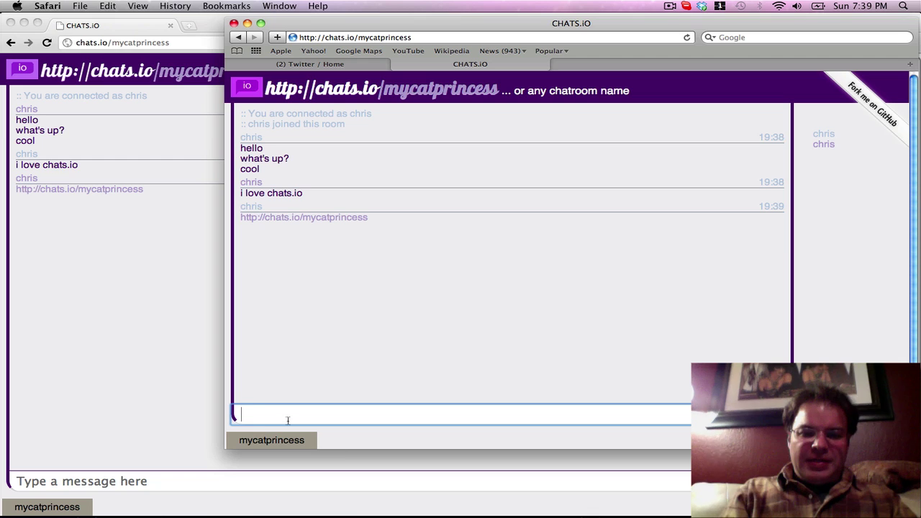
text(http://google.com)
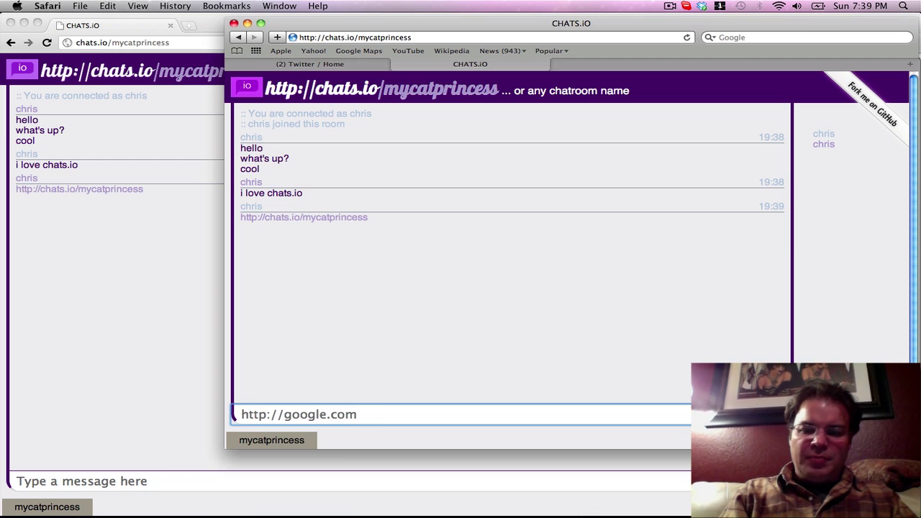
key(Return)
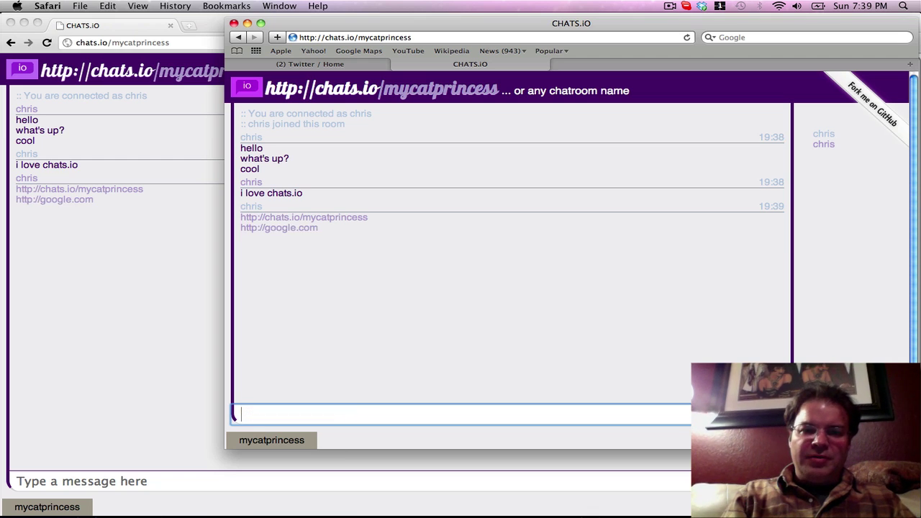
click(285, 228)
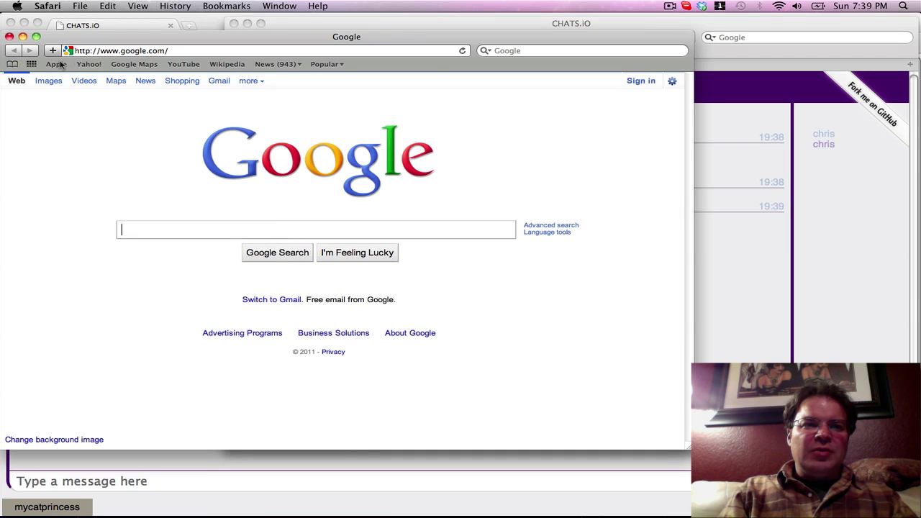
click(9, 37)
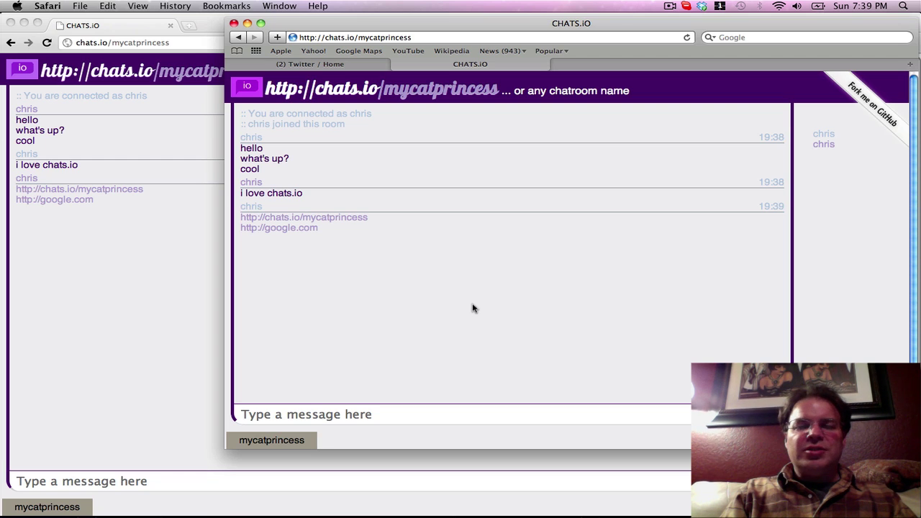
Select the mycatprincess chatroom URL in Safari's address field
double_click(368, 37)
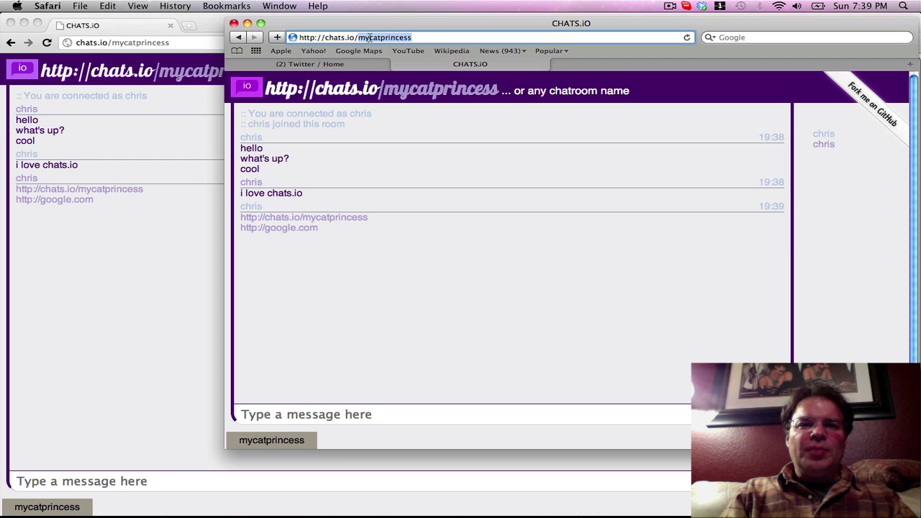
drag(301, 37, 419, 39)
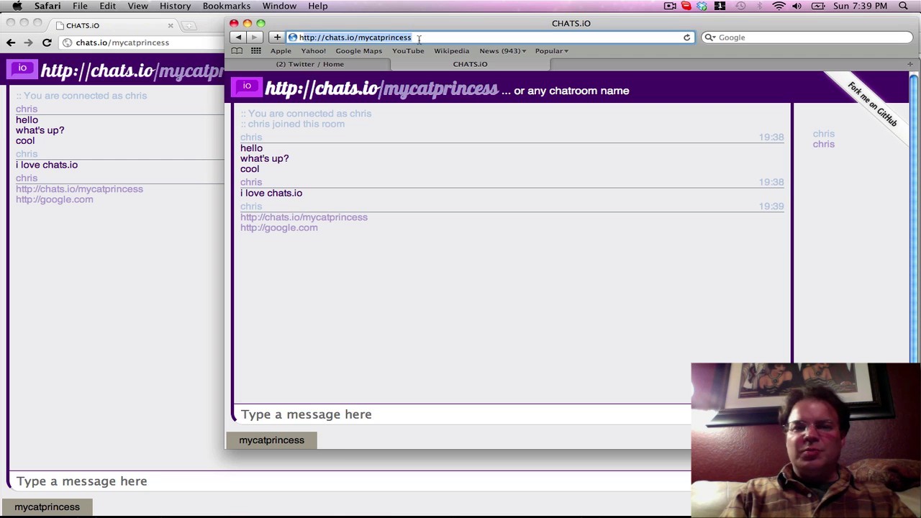